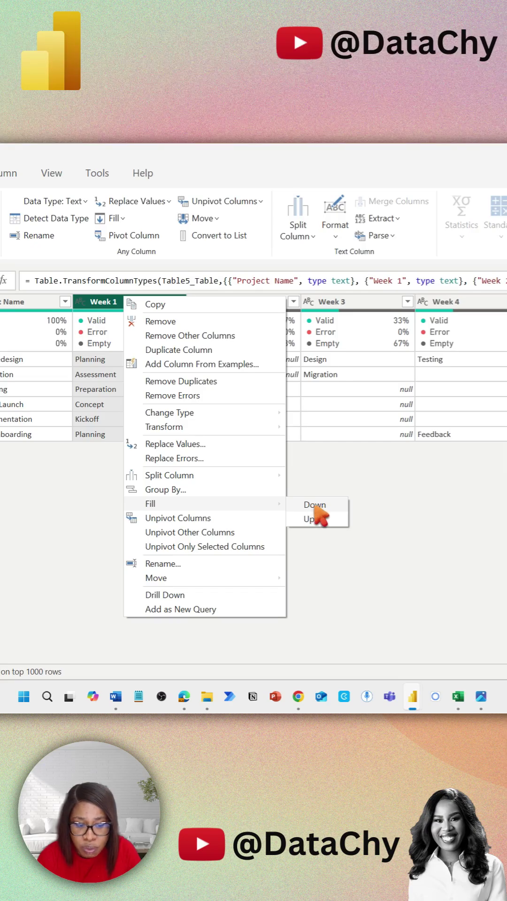
Step: Fill the null cells down in the Week 1 column
click(315, 520)
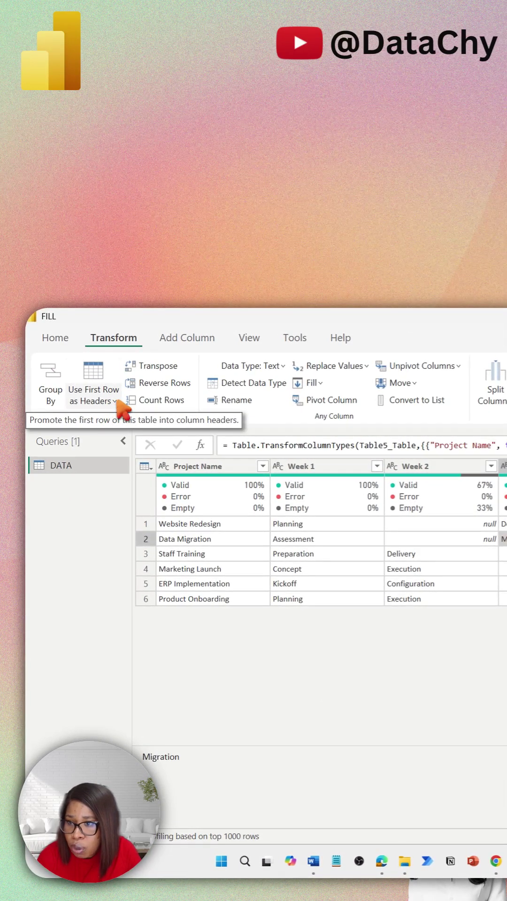
Step: Demote the Project Name and Week headers into the first row with Use Headers as First Row
click(116, 402)
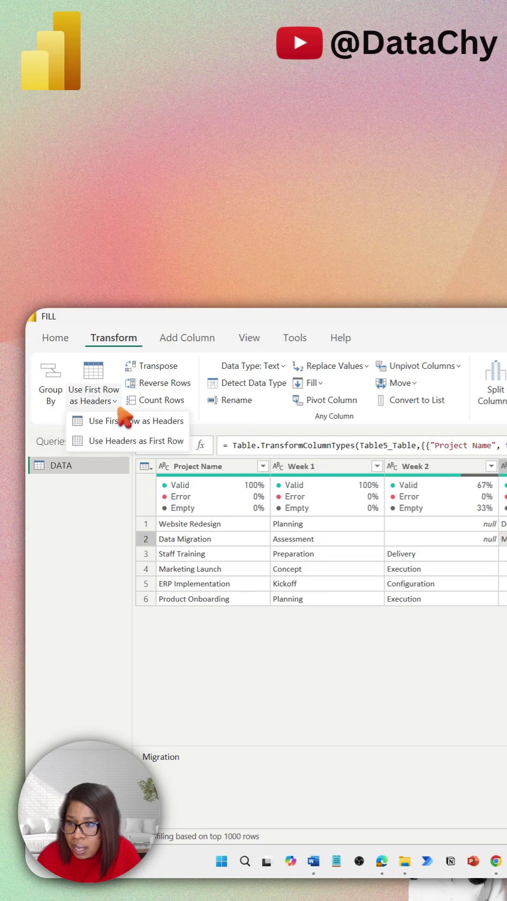
click(137, 441)
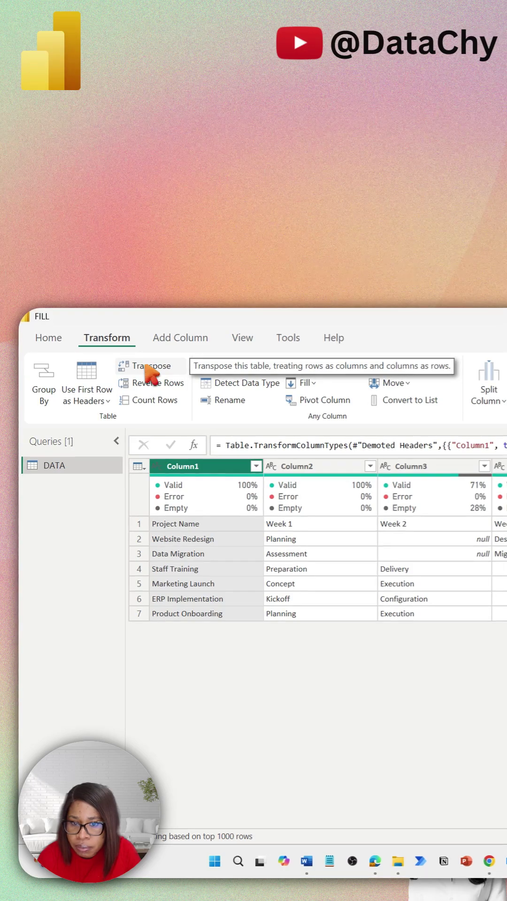
Step: Transpose the table so Week labels run down the first column
click(144, 363)
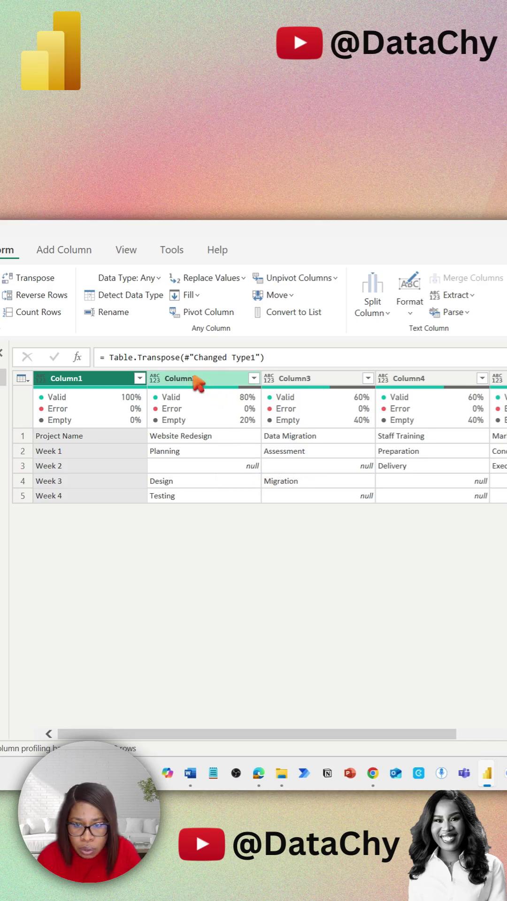
Step: Fill nulls down in Column2 through Column7, then transpose the table back
click(200, 384)
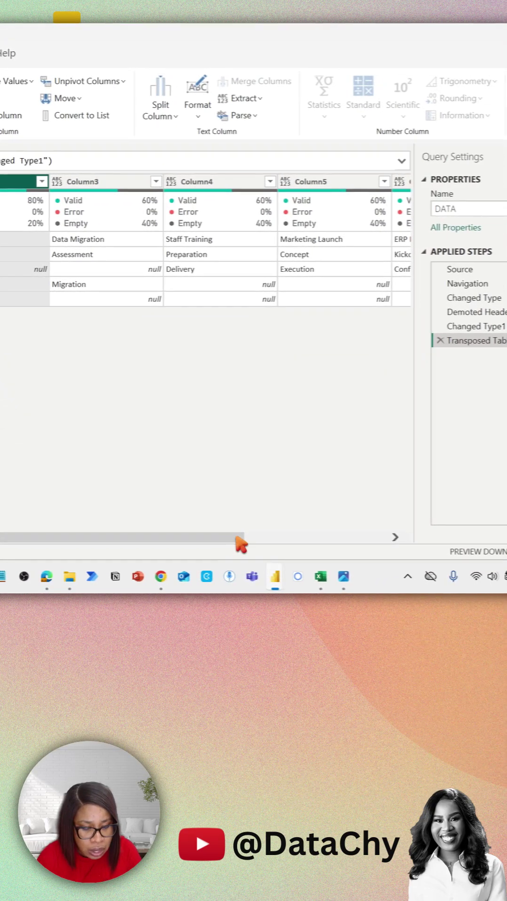
drag(240, 544, 331, 544)
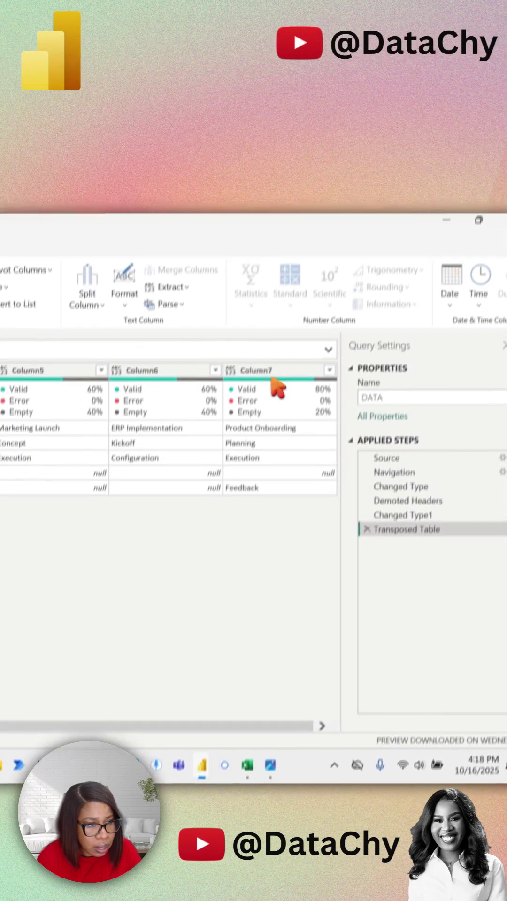
click(268, 367)
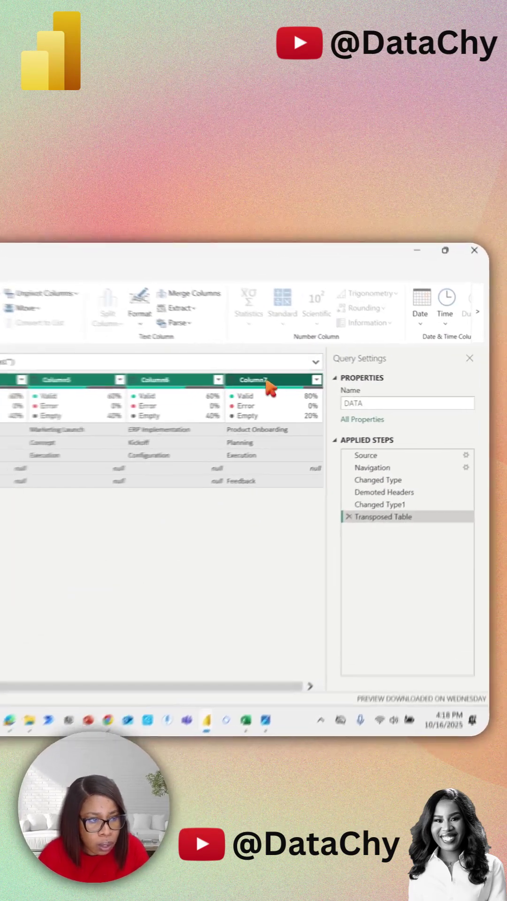
right_click(354, 391)
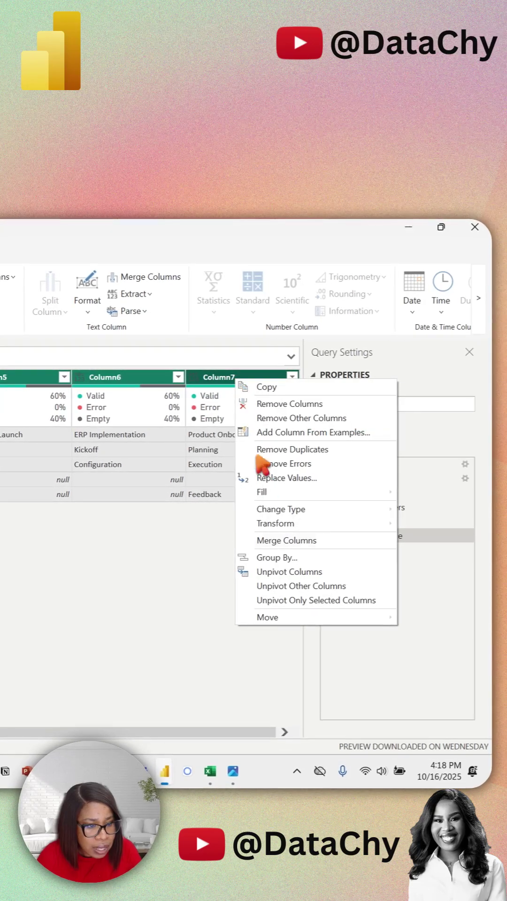
mouse_move(251, 431)
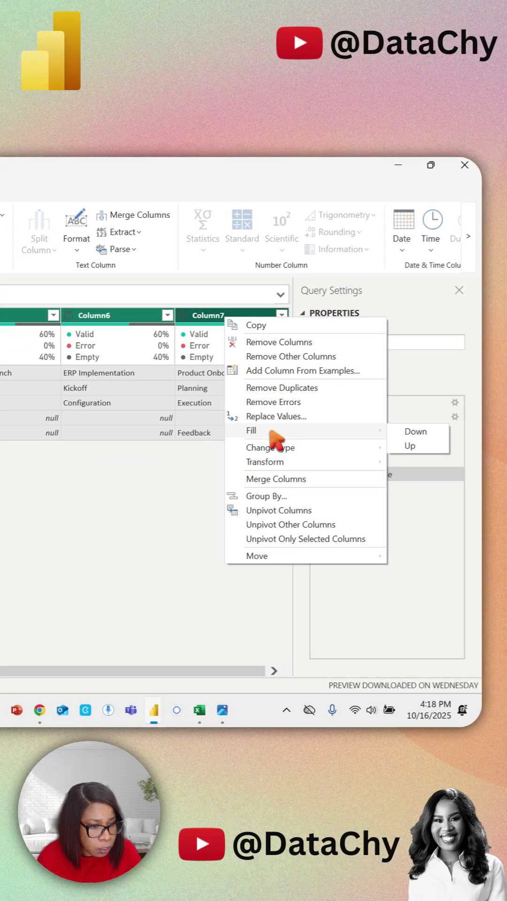
click(422, 433)
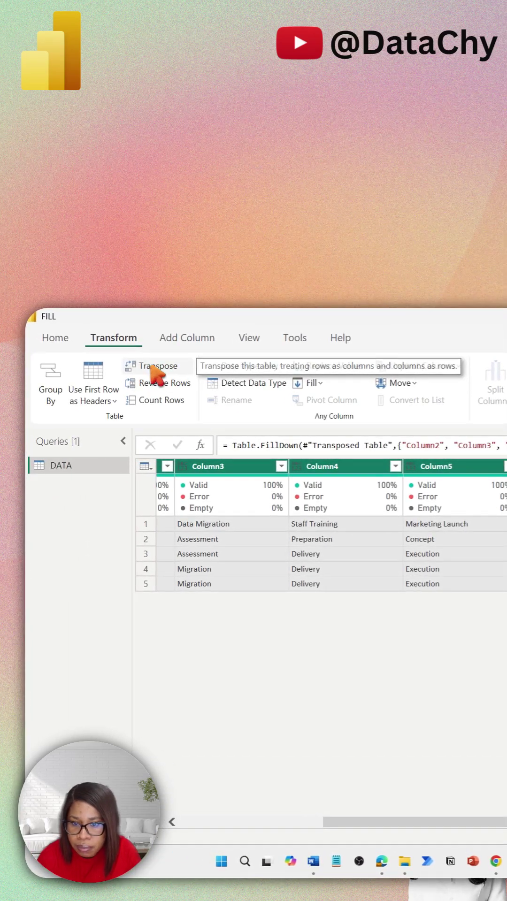
click(157, 366)
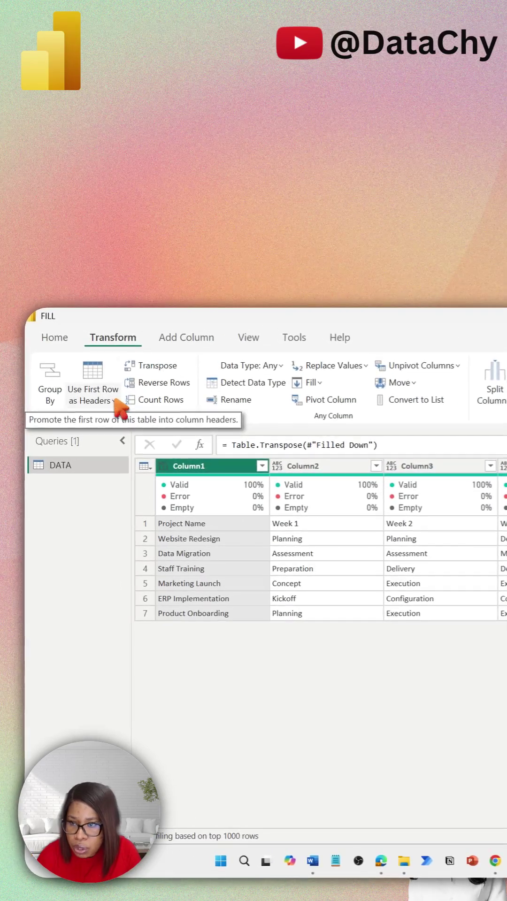
Step: Promote the first row to headers, restoring Project Name and Week 1–4
click(114, 402)
click(121, 423)
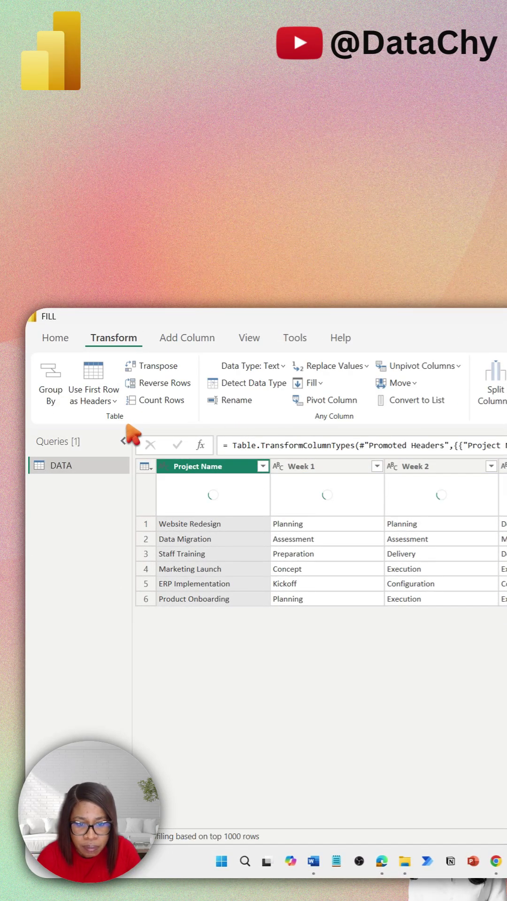